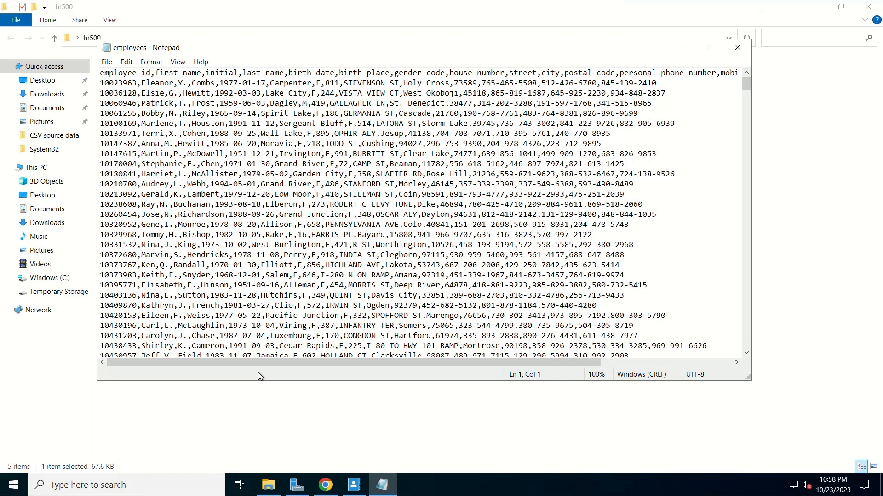
- Shorten the first names in data rows 1, 3, 4, 5 and 7 of the employees file and save it
{"action": "left_click", "coordinate": [164, 86]}
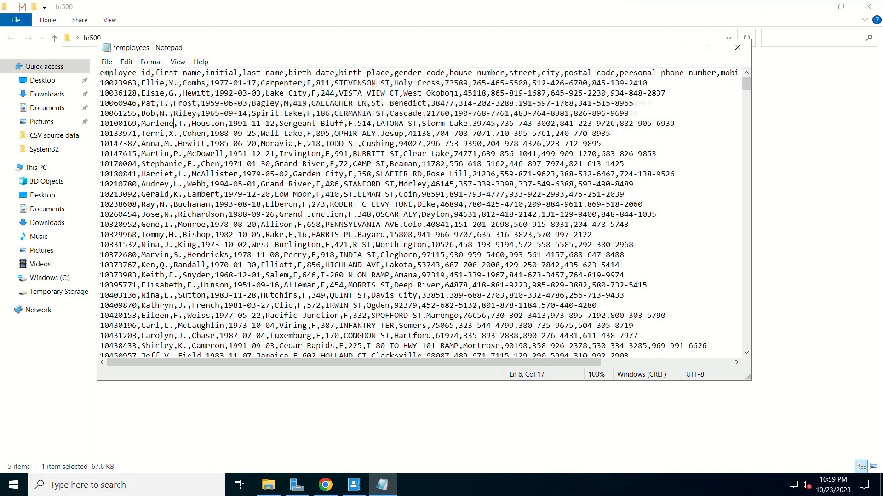
{"action": "key", "text": "BackSpace"}
{"action": "key", "text": "BackSpace"}
{"action": "key", "text": "BackSpace"}
{"action": "type", "text": "y"}
{"action": "key", "text": "Down"}
{"action": "key", "text": "Down"}
{"action": "key", "text": "Left"}
{"action": "key", "text": "BackSpace"}
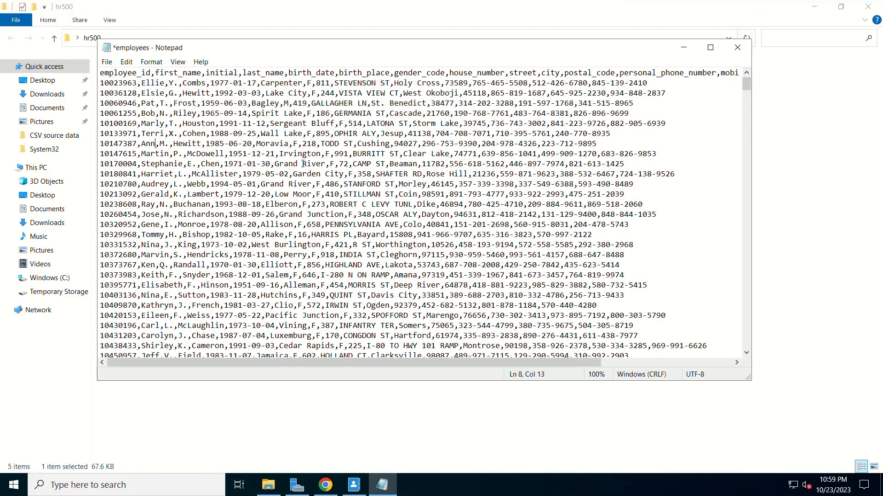
{"action": "left_click", "coordinate": [107, 62]}
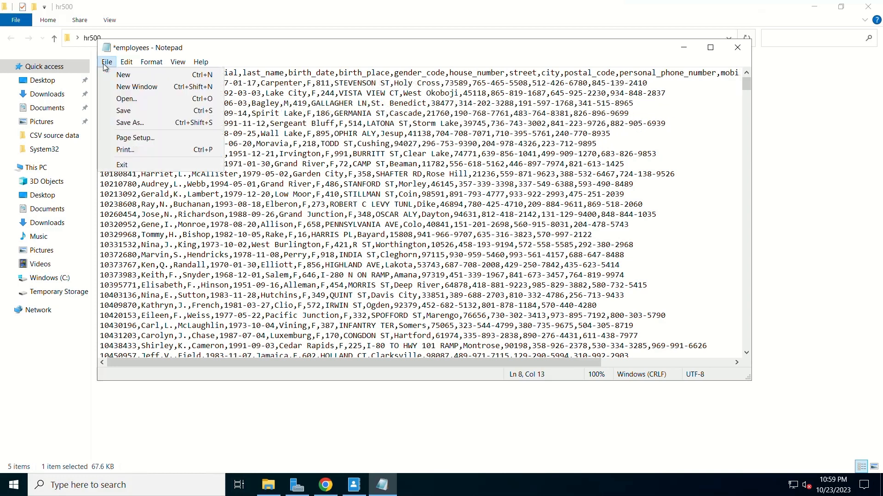
{"action": "left_click", "coordinate": [121, 111]}
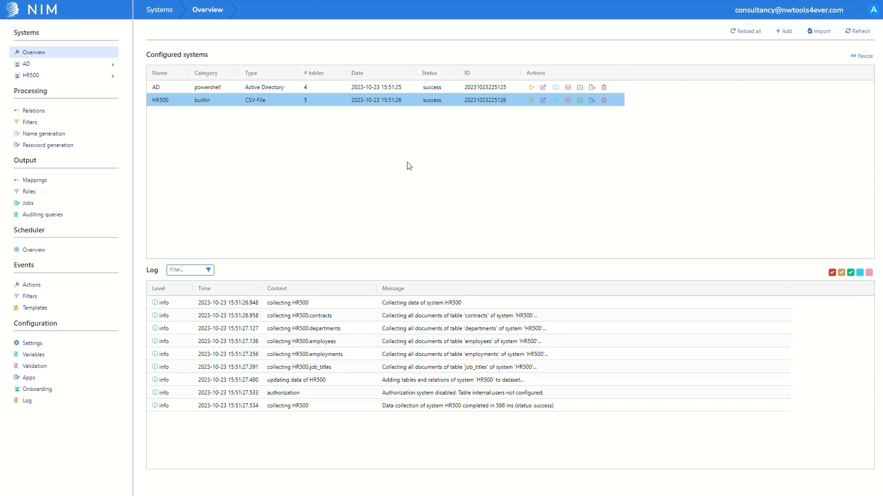
- Switch to NIM, duplicate the HR500_AD_User_Create filter and rename the copy HR500_AD_User_Update
{"action": "left_click", "coordinate": [67, 127]}
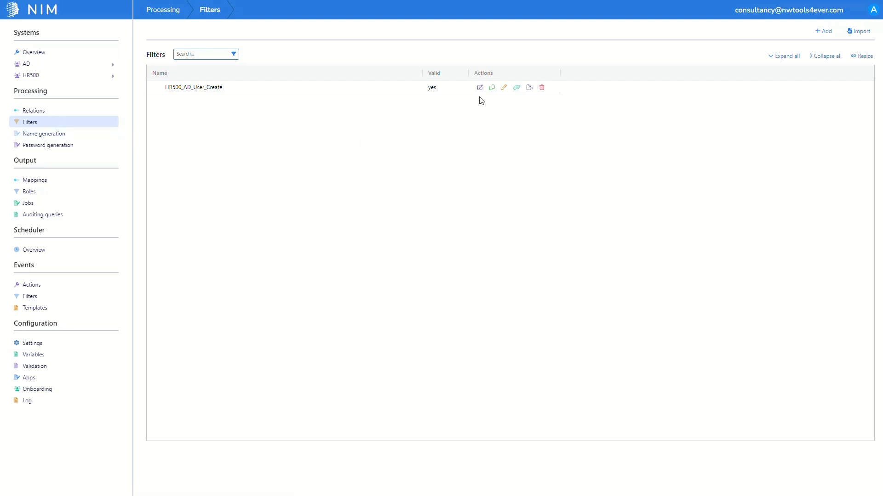
{"action": "left_click", "coordinate": [492, 89]}
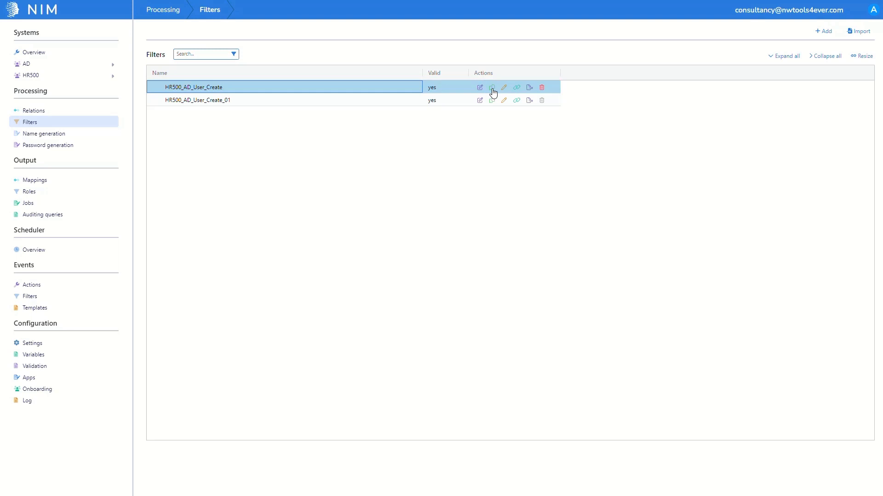
{"action": "left_click", "coordinate": [504, 100]}
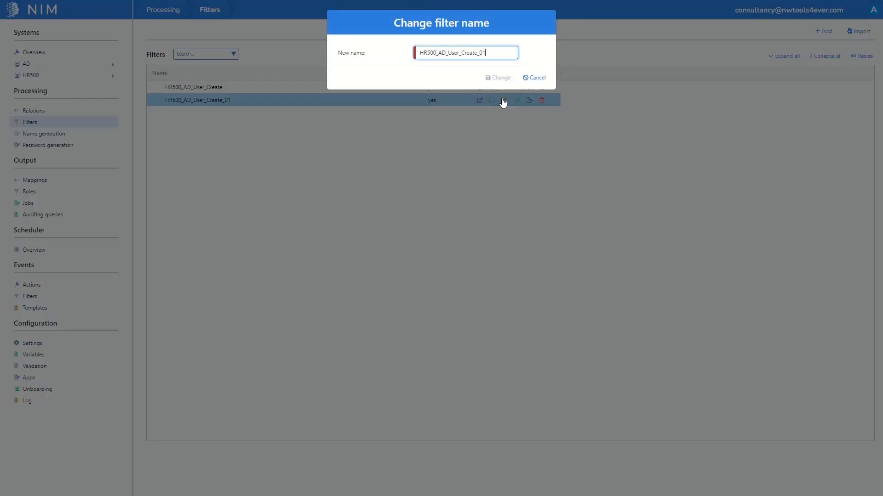
{"action": "key", "text": "BackSpace"}
{"action": "key", "text": "BackSpace"}
{"action": "key", "text": "BackSpace"}
{"action": "key", "text": "BackSpace"}
{"action": "key", "text": "BackSpace"}
{"action": "key", "text": "BackSpace"}
{"action": "key", "text": "BackSpace"}
{"action": "type", "text": "Update"}
{"action": "left_click", "coordinate": [498, 79]}
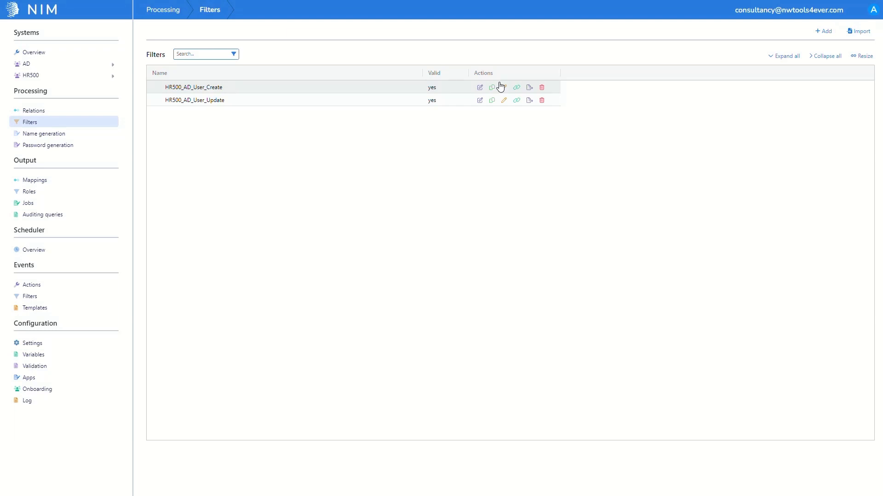
- Set the AD.Users condition of the HR500_AD_User_Update filter to any and preview the filtered records
{"action": "left_click", "coordinate": [480, 101]}
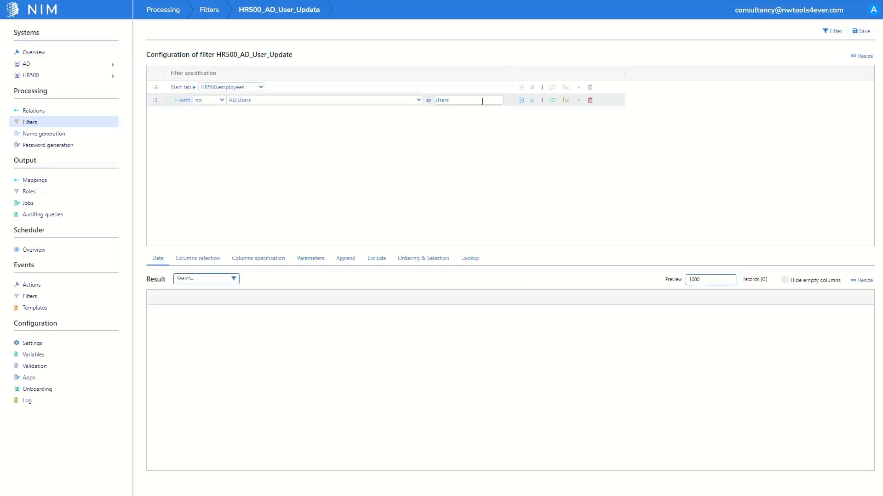
{"action": "left_click", "coordinate": [207, 101]}
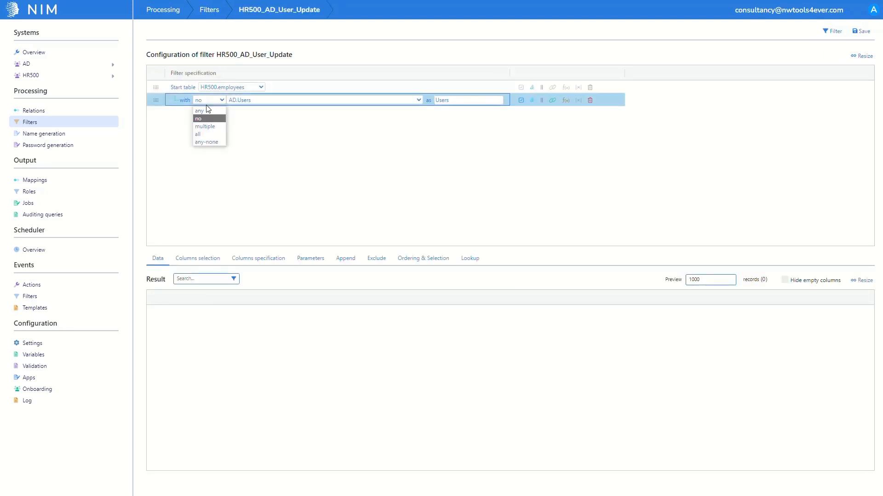
{"action": "left_click", "coordinate": [207, 111]}
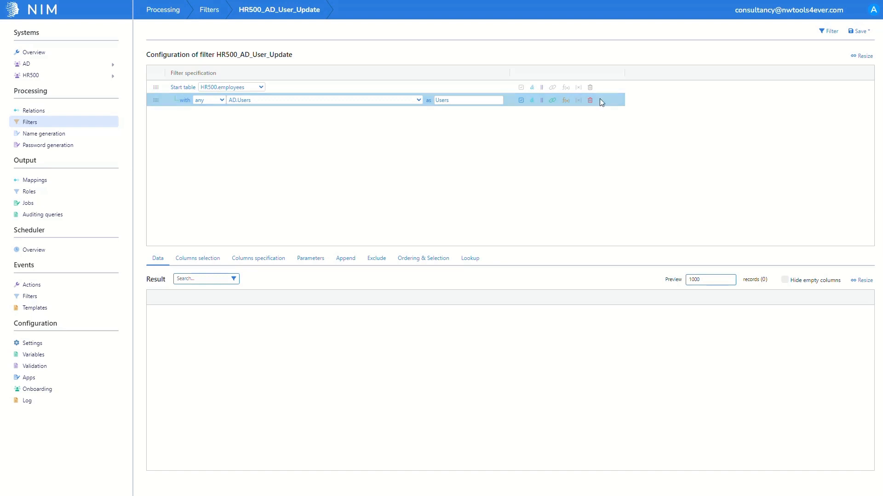
{"action": "left_click", "coordinate": [825, 32]}
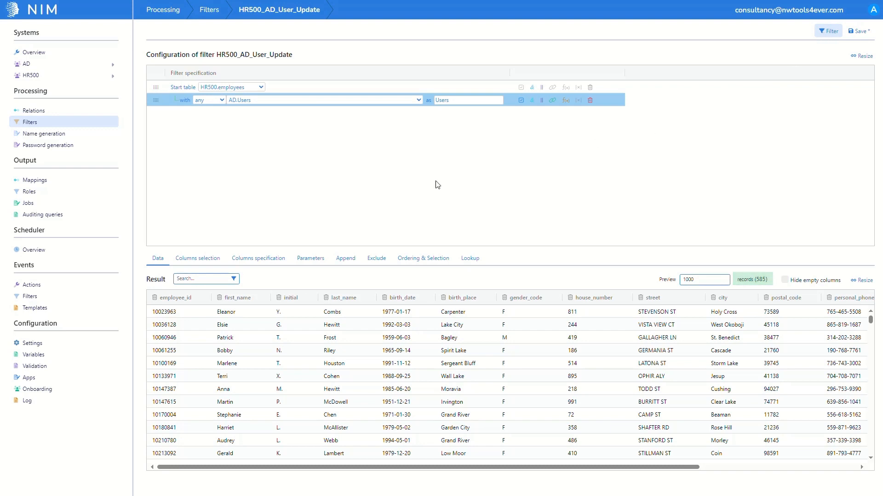
- Include all columns of the Users table in the filter output and save the filter
{"action": "left_click", "coordinate": [205, 260]}
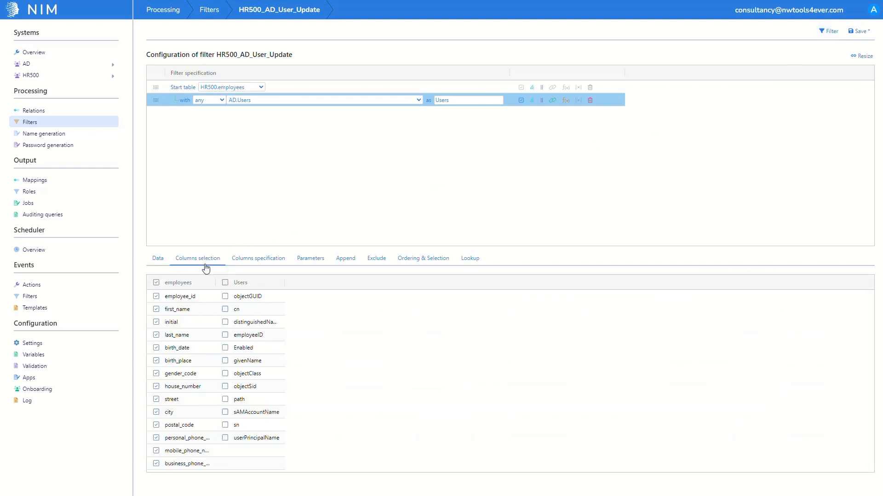
{"action": "left_click", "coordinate": [225, 283]}
{"action": "left_click", "coordinate": [871, 38]}
- Add a mapping named HR500_AD_UserUpdate for system AD, target Users and function UserUpdate
{"action": "left_click", "coordinate": [59, 181]}
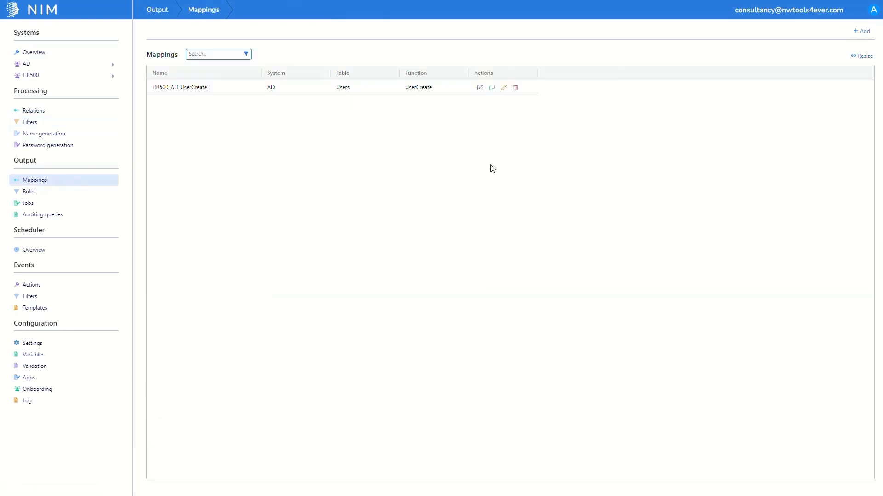
{"action": "left_click", "coordinate": [861, 33]}
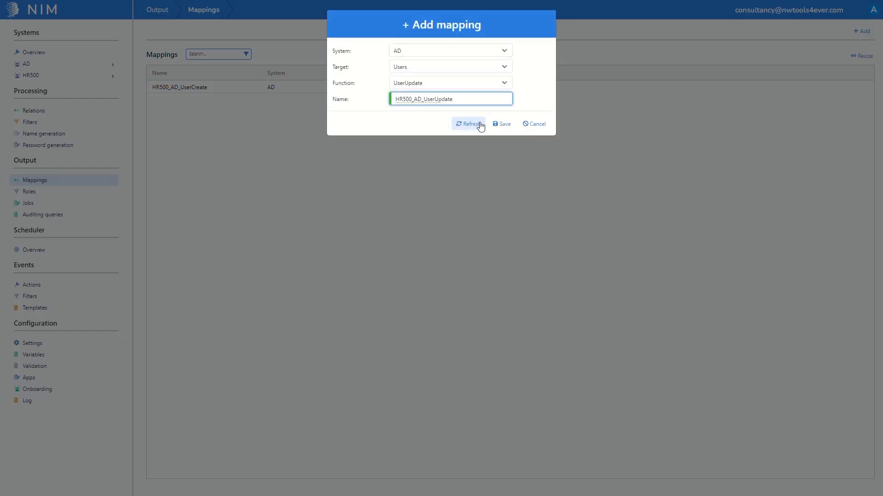
{"action": "left_click", "coordinate": [500, 124]}
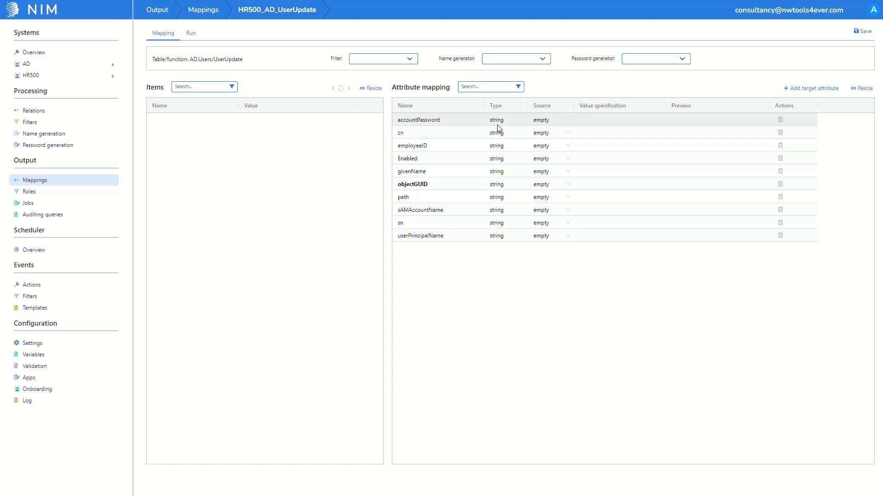
- Assign the HR500_AD_User_Update filter, map givenName to first_name and objectGUID to objectGUID with a record previewed, and save the mapping
{"action": "left_click", "coordinate": [416, 60]}
{"action": "left_click", "coordinate": [395, 82]}
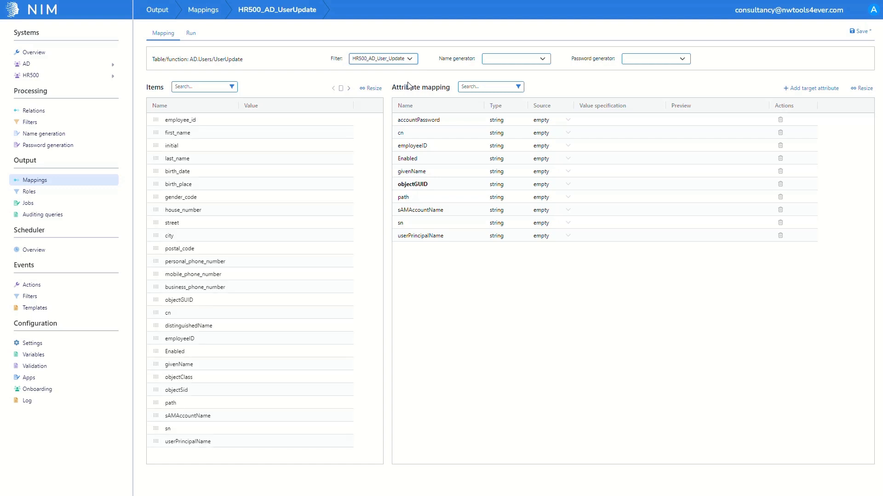
{"action": "left_click", "coordinate": [349, 88]}
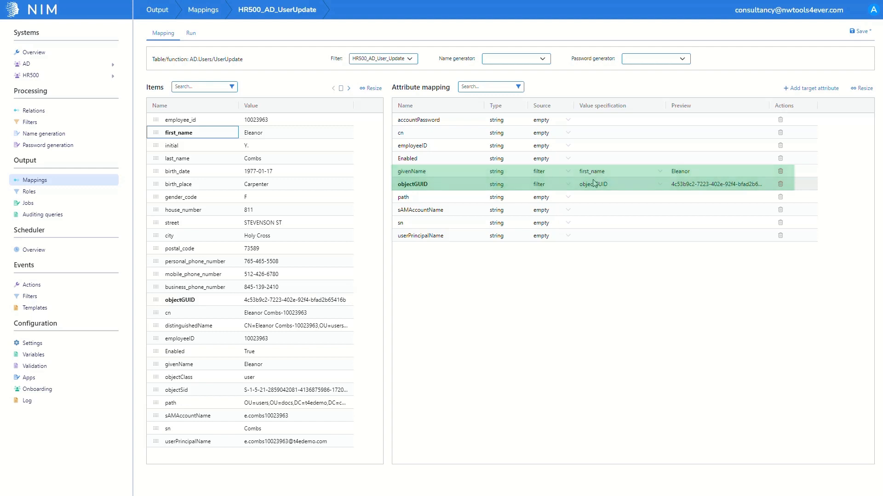
{"action": "left_click", "coordinate": [862, 33]}
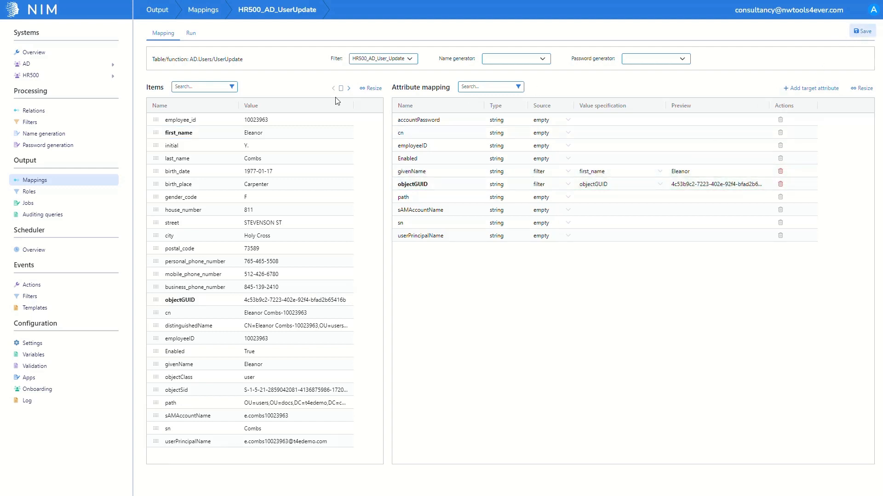
- Collect fresh data from the AD and HR500 systems
{"action": "left_click", "coordinate": [84, 54]}
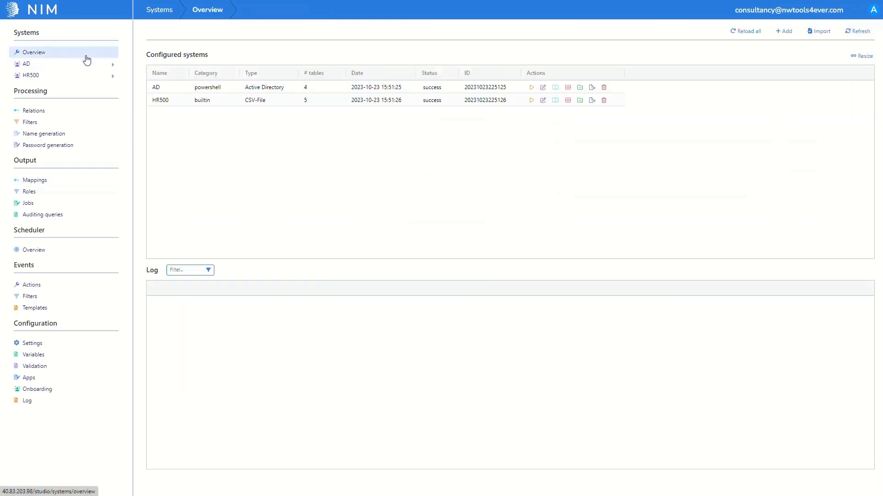
{"action": "left_click", "coordinate": [531, 87]}
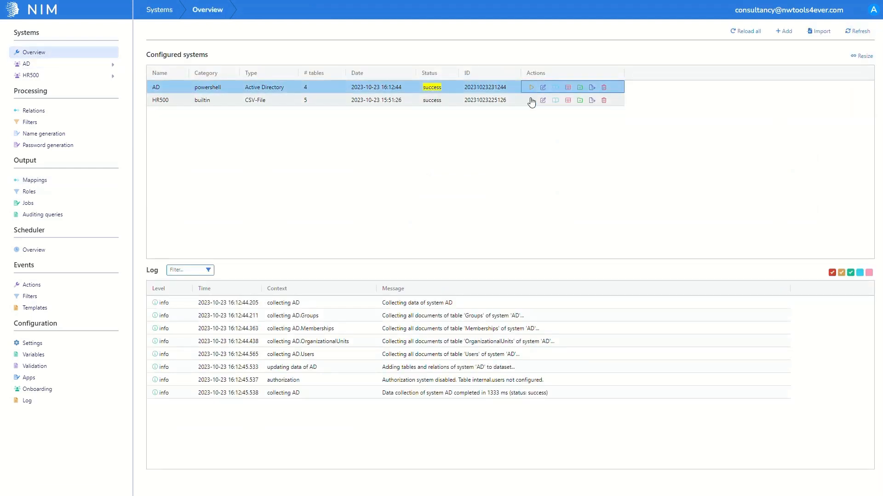
{"action": "left_click", "coordinate": [531, 101]}
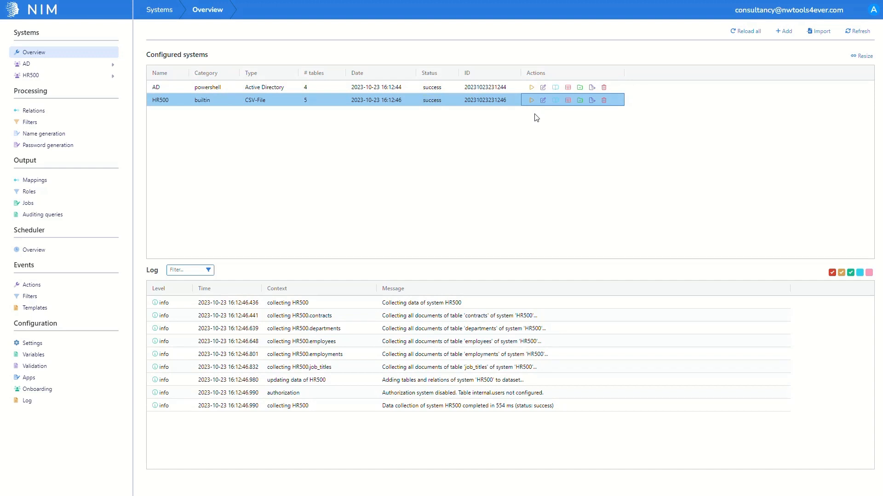
- Run the first pending givenName update of the HR500_AD_UserUpdate mapping as a single item
{"action": "left_click", "coordinate": [94, 185]}
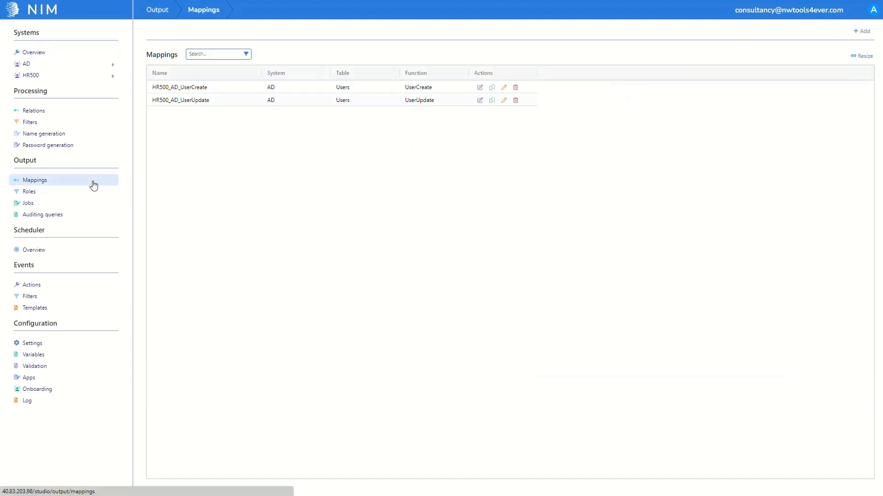
{"action": "left_click", "coordinate": [478, 101]}
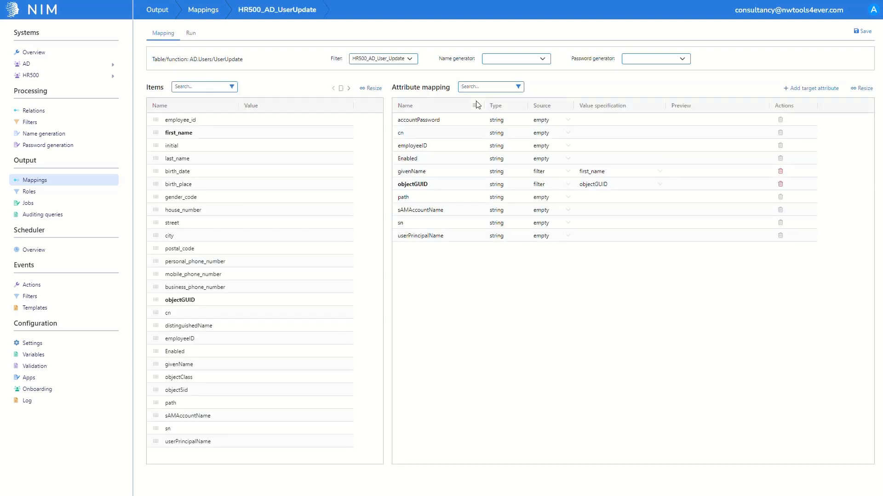
{"action": "left_click", "coordinate": [195, 35]}
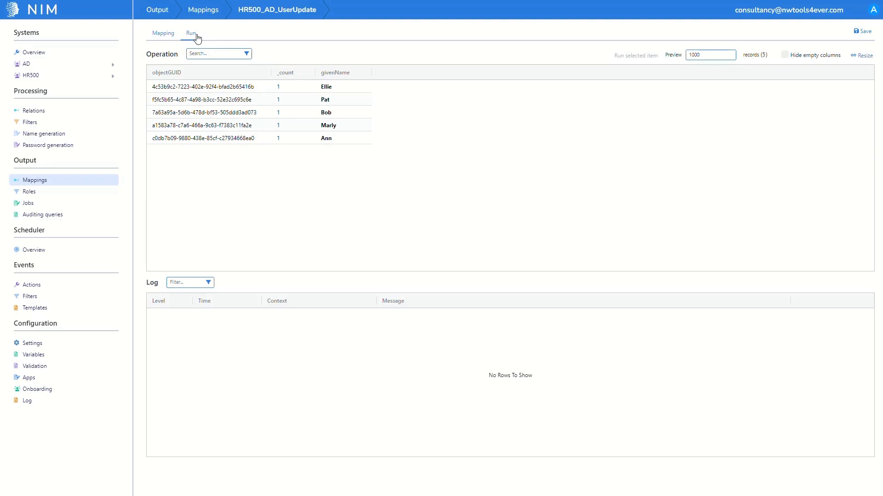
{"action": "left_click", "coordinate": [207, 86]}
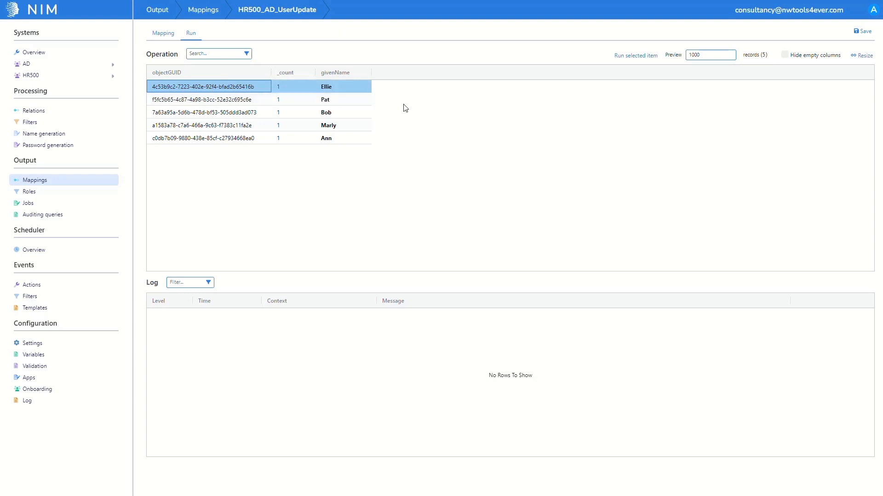
{"action": "left_click", "coordinate": [634, 57]}
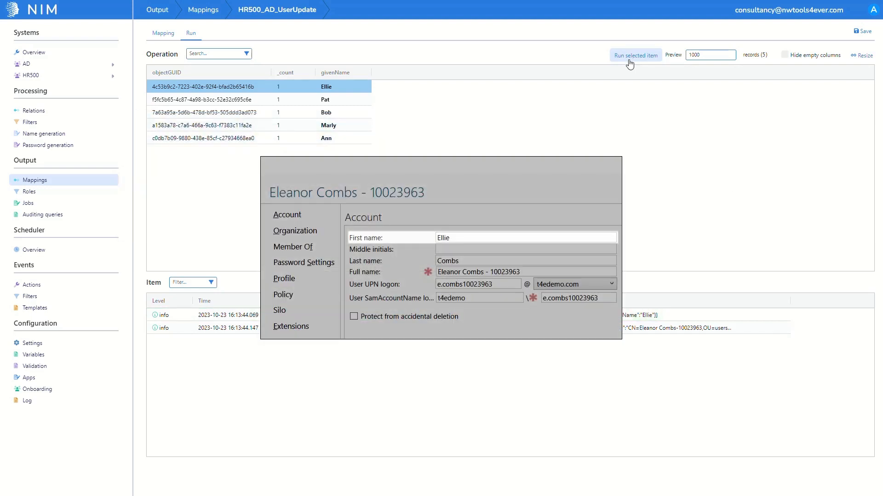
- Add a crud item for the HR500_AD_UserUpdate mapping to the HR500_AD job configuration
{"action": "left_click", "coordinate": [69, 205]}
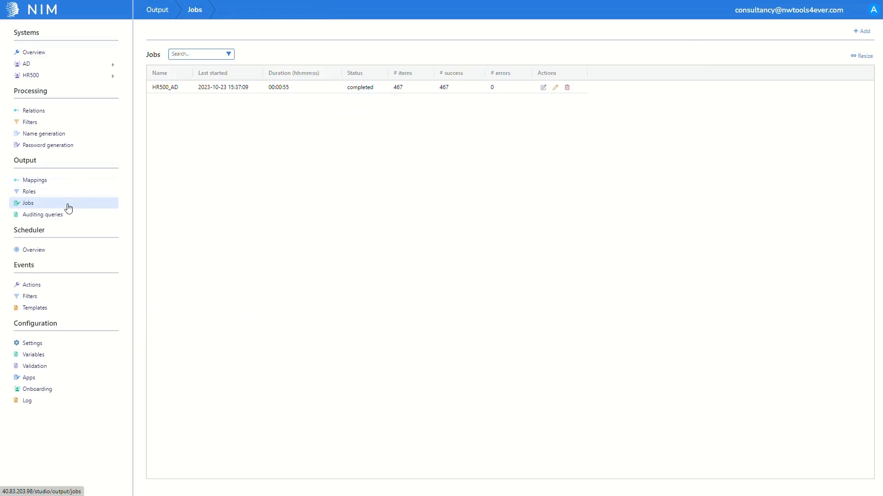
{"action": "left_click", "coordinate": [543, 88]}
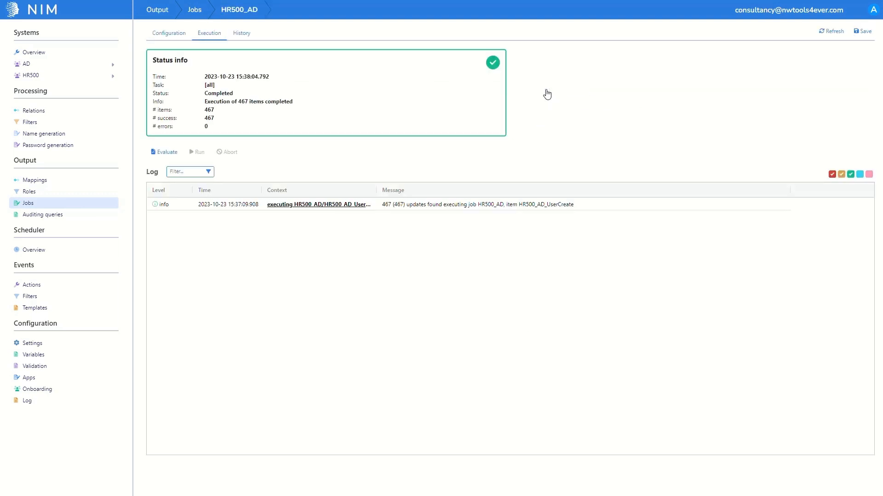
{"action": "left_click", "coordinate": [174, 39]}
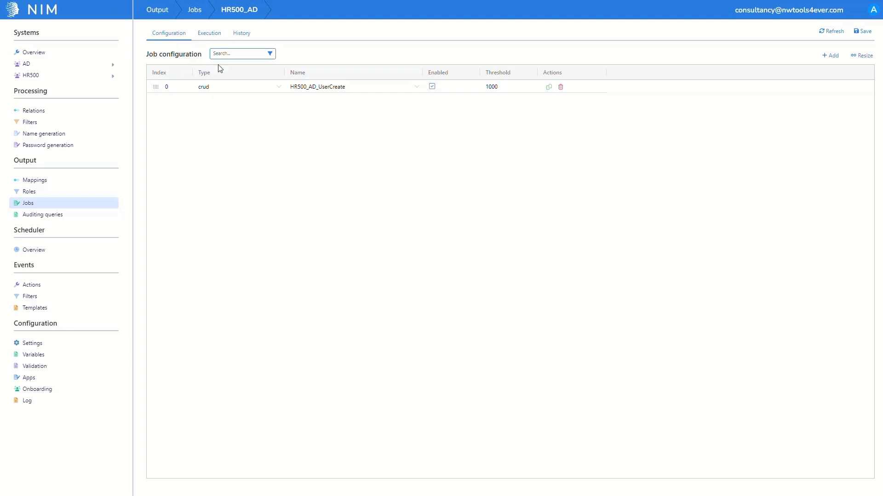
{"action": "left_click", "coordinate": [829, 56]}
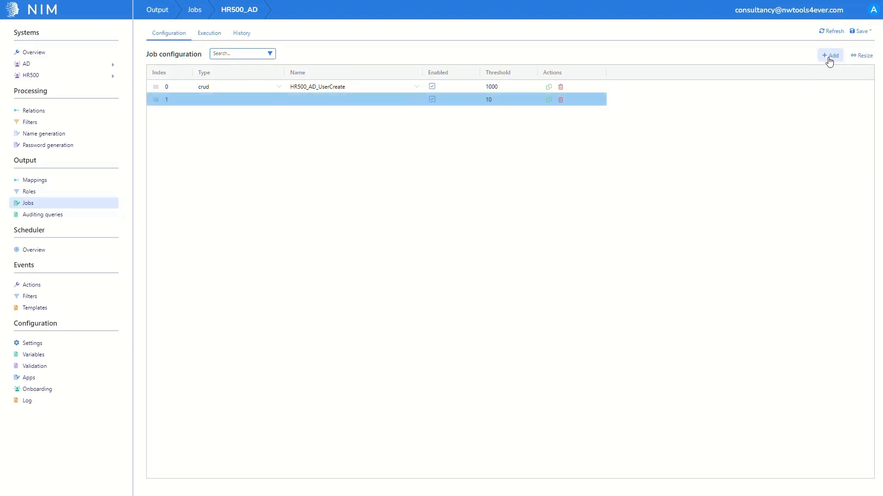
{"action": "left_click", "coordinate": [225, 100]}
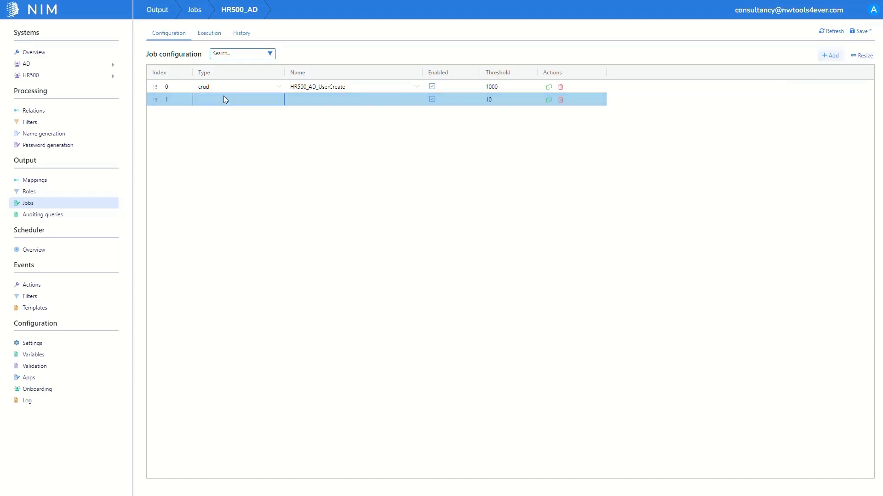
{"action": "left_click", "coordinate": [225, 100]}
{"action": "left_click", "coordinate": [223, 111]}
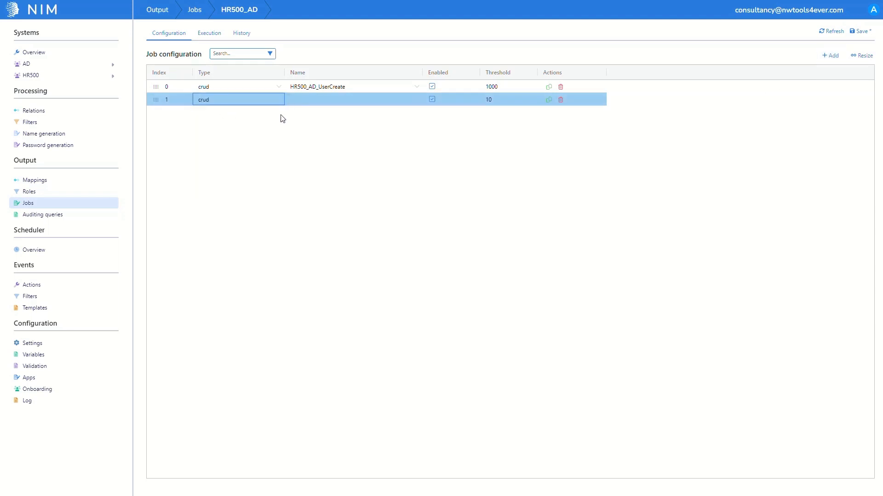
{"action": "left_click", "coordinate": [316, 103]}
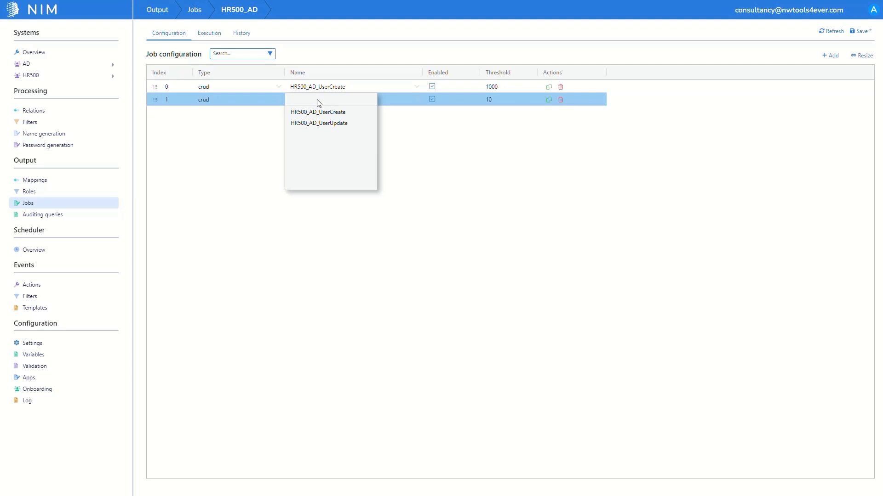
{"action": "left_click", "coordinate": [318, 123]}
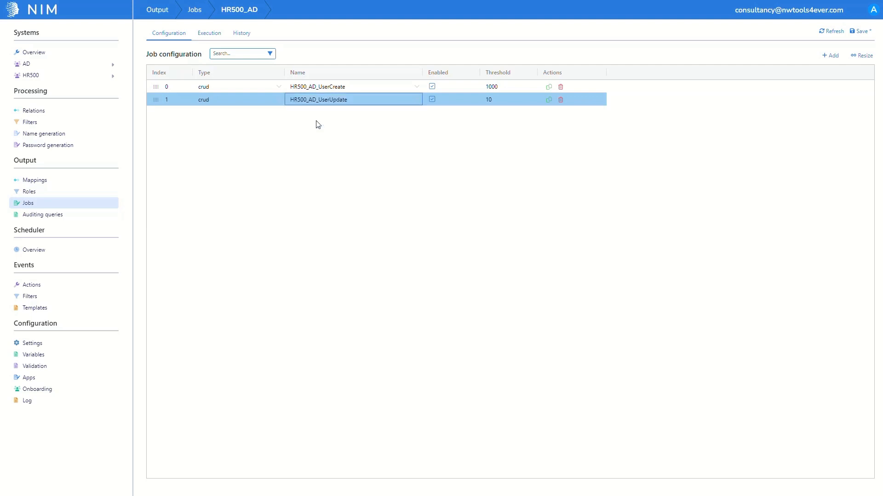
- Set the threshold of the HR500_AD_UserUpdate job item to 1000 and save the job
{"action": "left_click", "coordinate": [500, 100]}
{"action": "type", "text": "1000"}
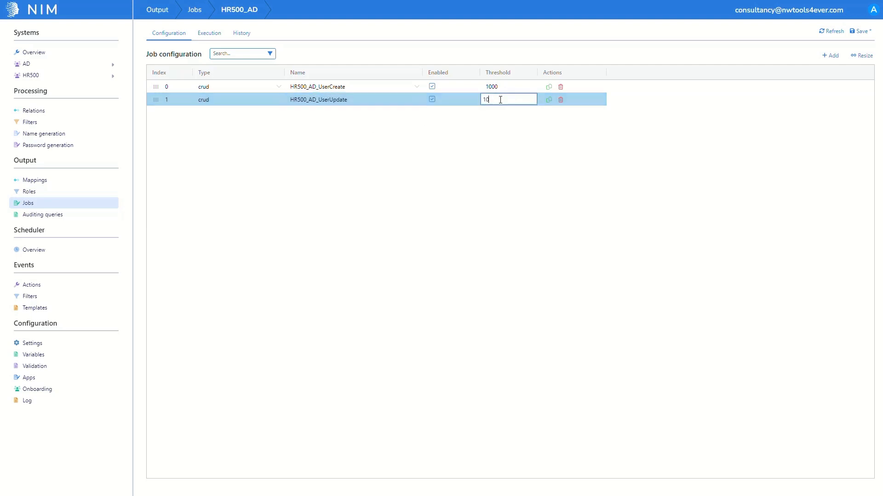
{"action": "left_click", "coordinate": [498, 113]}
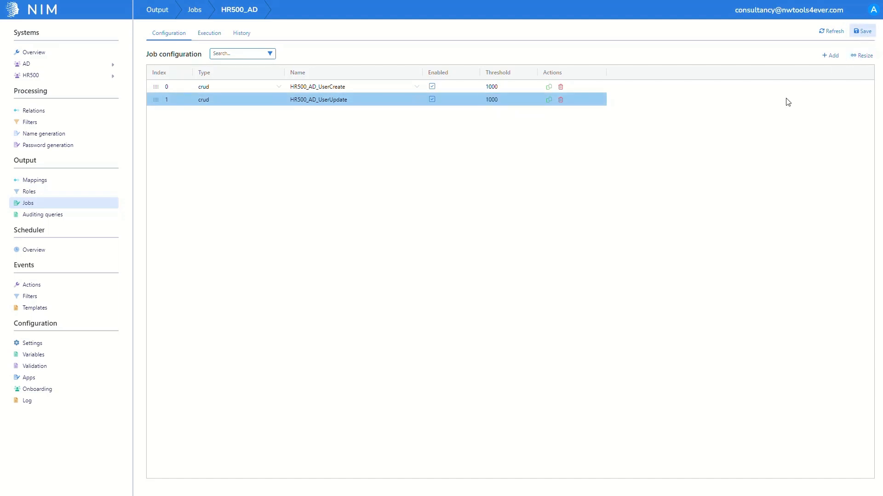
- Run the HR500_AD scheduled sync task immediately
{"action": "left_click", "coordinate": [81, 253]}
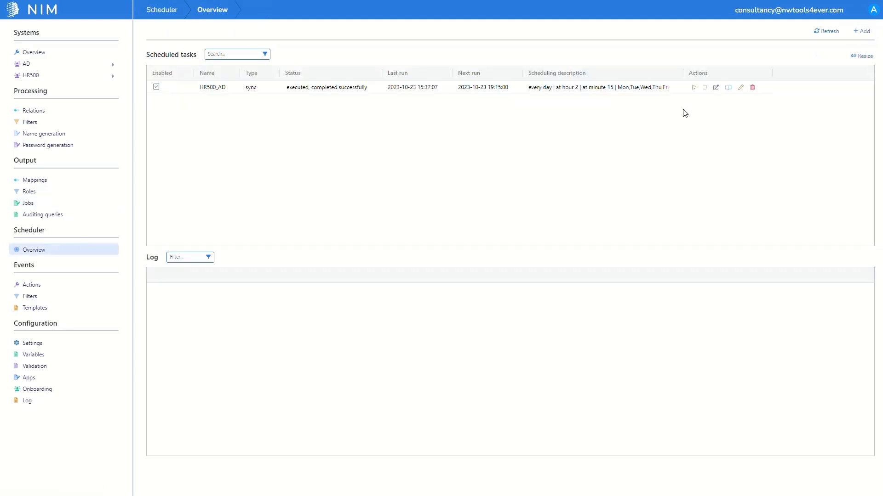
{"action": "left_click", "coordinate": [693, 88]}
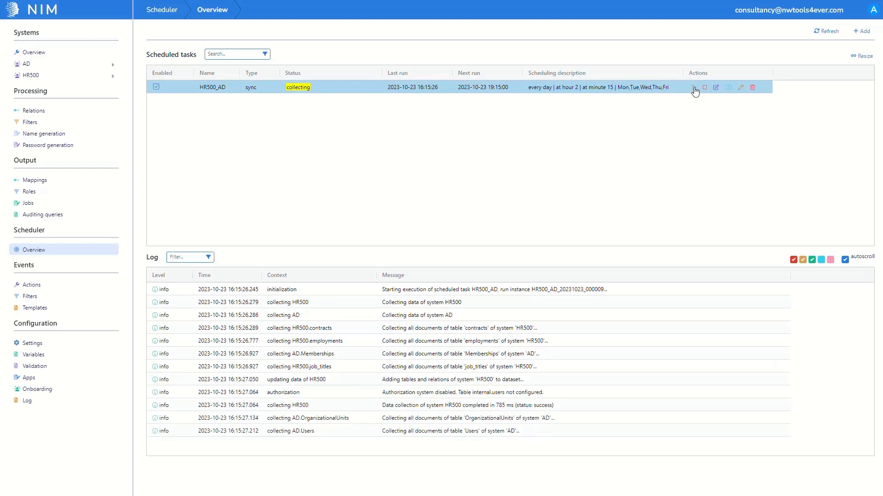